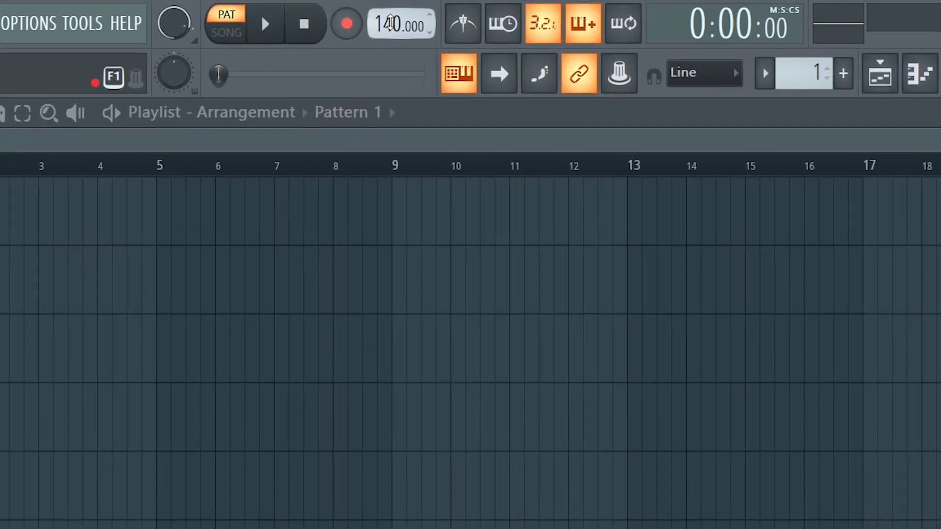
Lower the project tempo from 140 to exactly 128 BPM.
{"action": "left_click_drag", "start_coordinate": [370, 15], "coordinate": [370, 38]}
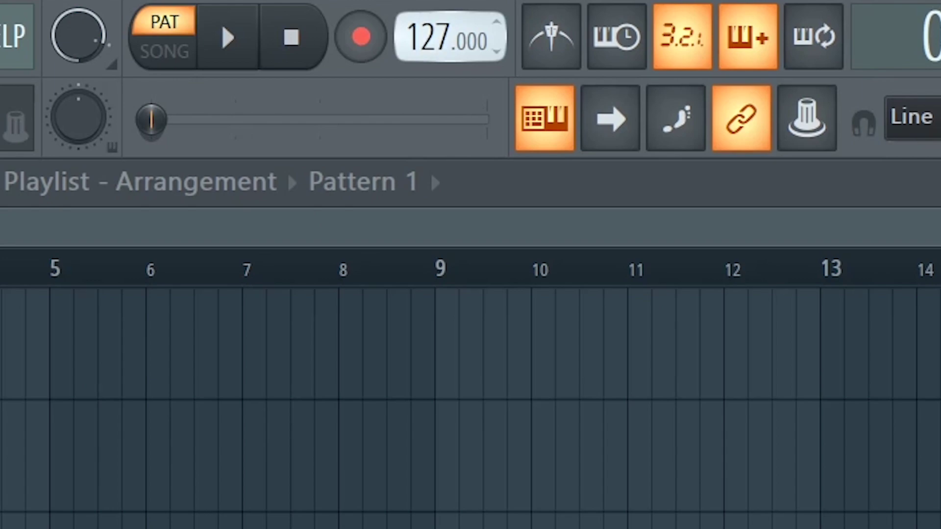
{"action": "left_click_drag", "start_coordinate": [448, 37], "coordinate": [448, 36]}
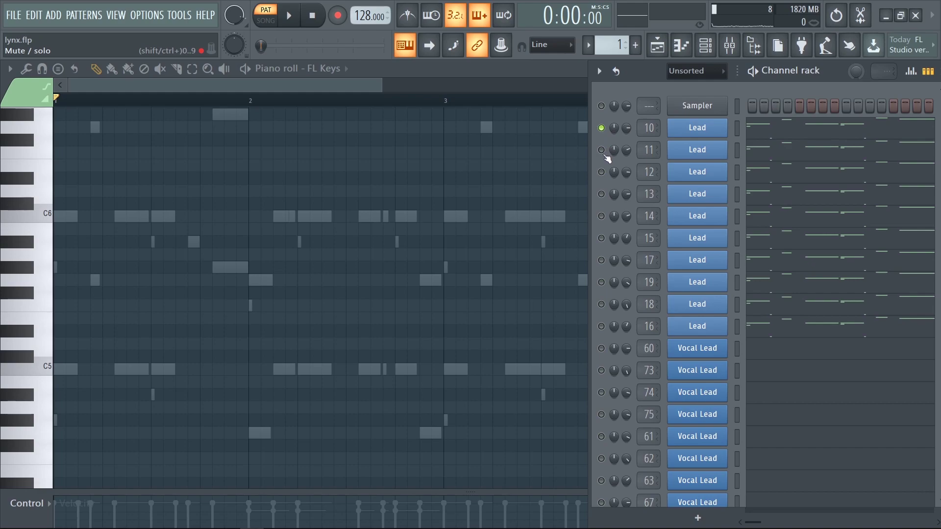
Play the lead pattern, soloing Lead channels 11 through 15 one at a time, then stop.
{"action": "key", "text": "space"}
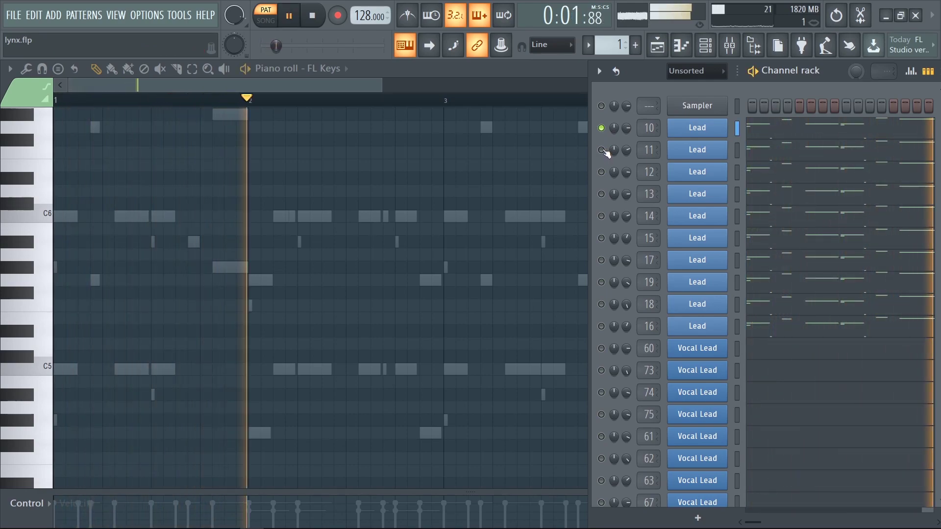
{"action": "left_click", "coordinate": [601, 150], "text": "ctrl"}
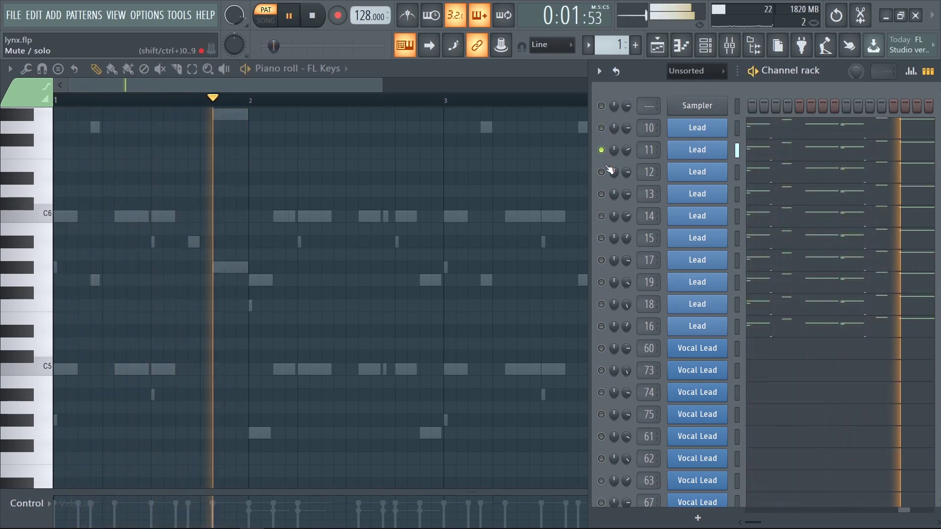
{"action": "left_click", "coordinate": [602, 171], "text": "ctrl"}
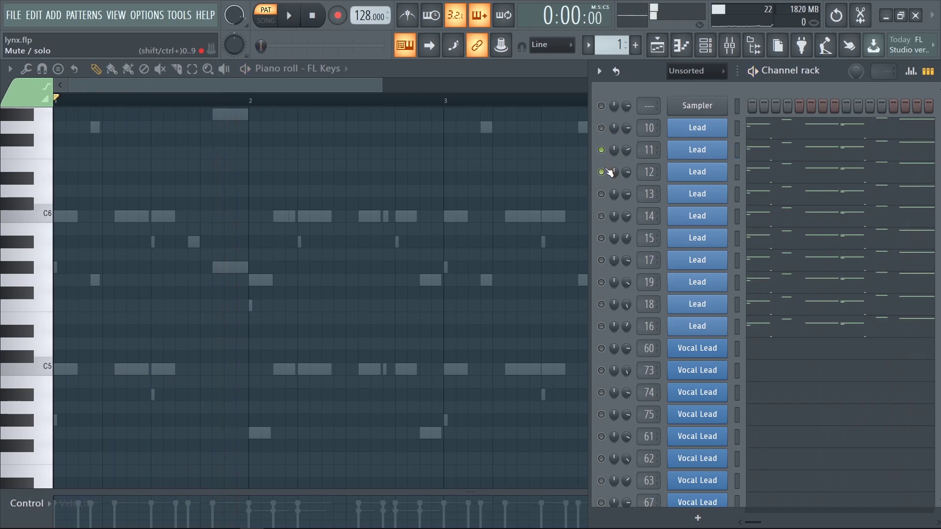
{"action": "left_click", "coordinate": [602, 194], "text": "ctrl"}
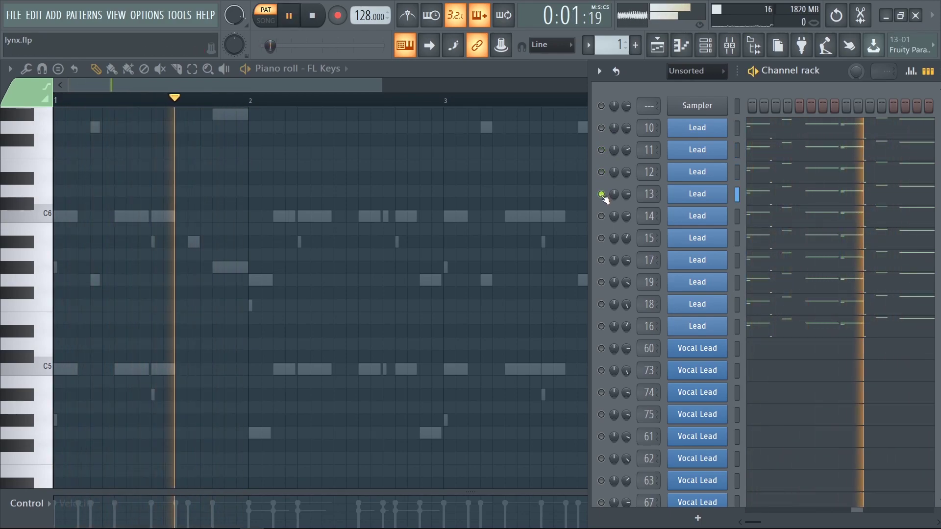
{"action": "left_click", "coordinate": [602, 216], "text": "ctrl"}
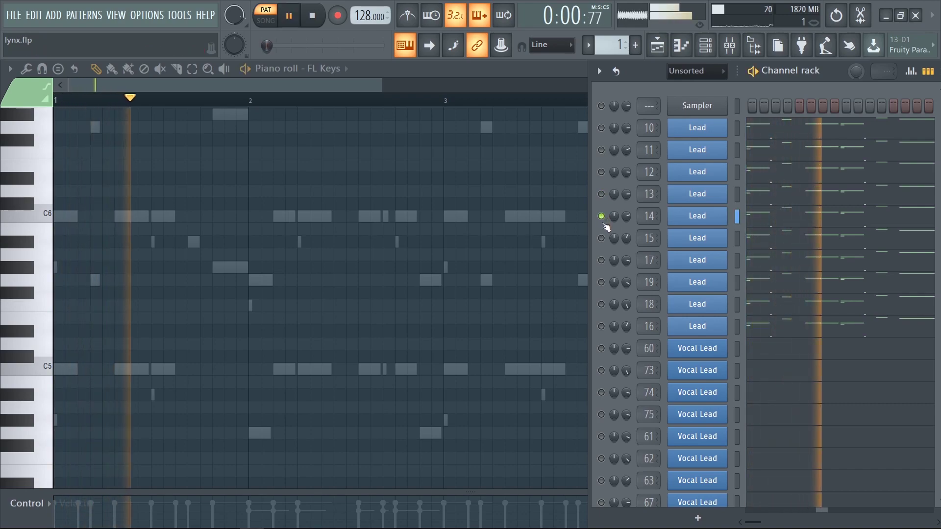
{"action": "left_click", "coordinate": [602, 239], "text": "ctrl"}
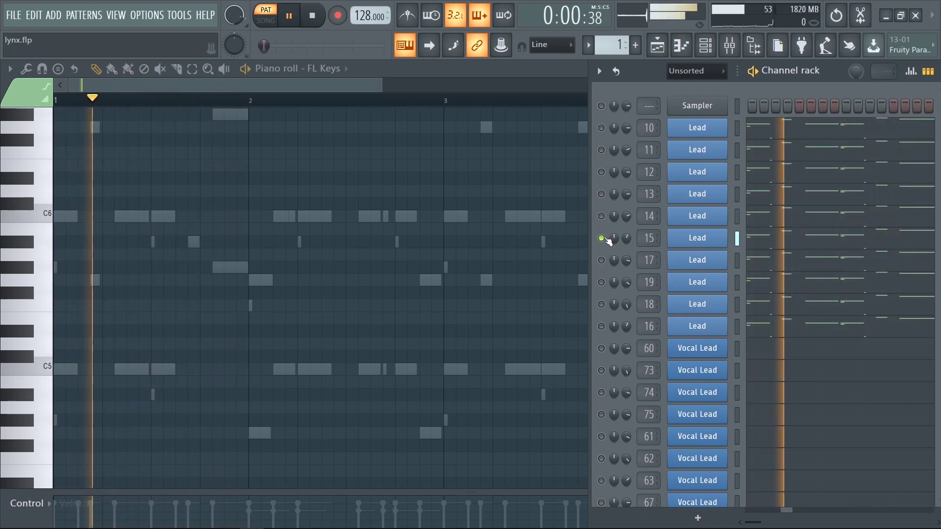
{"action": "key", "text": "space"}
Replay the pattern while soloing Lead channels 17, 19 and 18 in turn, then stop.
{"action": "left_click", "coordinate": [602, 260], "text": "ctrl"}
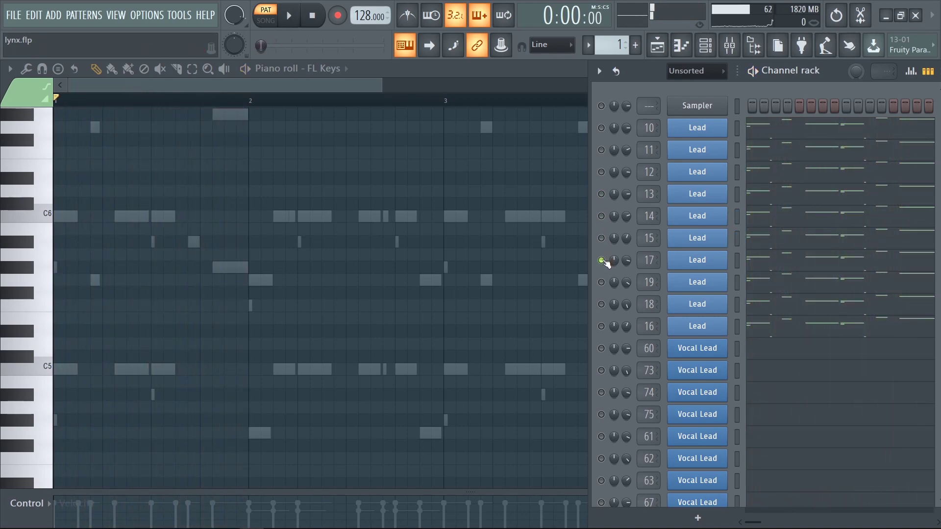
{"action": "key", "text": "space"}
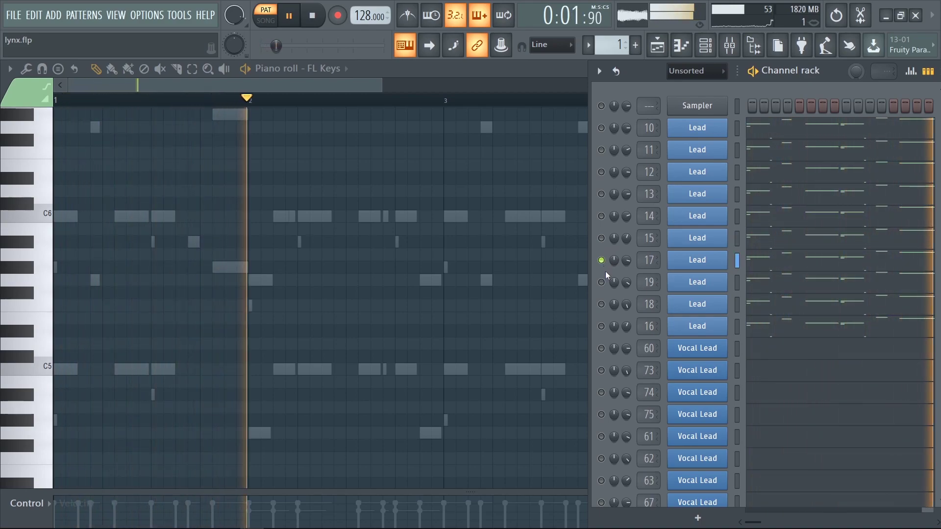
{"action": "left_click", "coordinate": [602, 282], "text": "ctrl"}
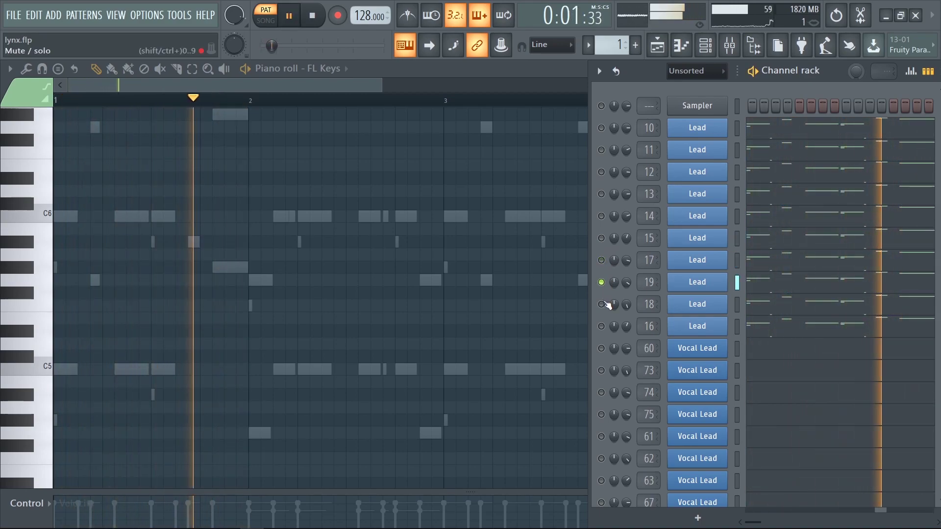
{"action": "left_click", "coordinate": [602, 304], "text": "ctrl"}
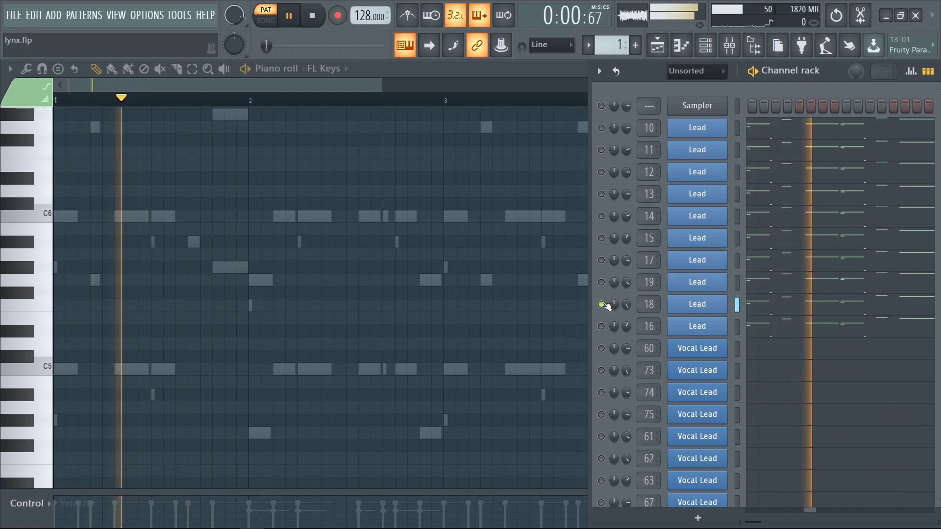
{"action": "key", "text": "space"}
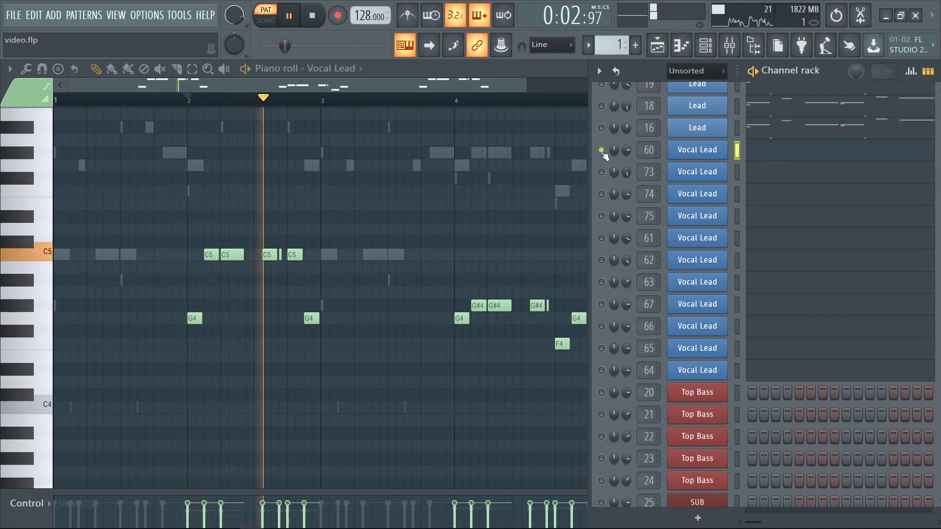
Stop playback and solo Vocal Lead channel 67.
{"action": "key", "text": "space"}
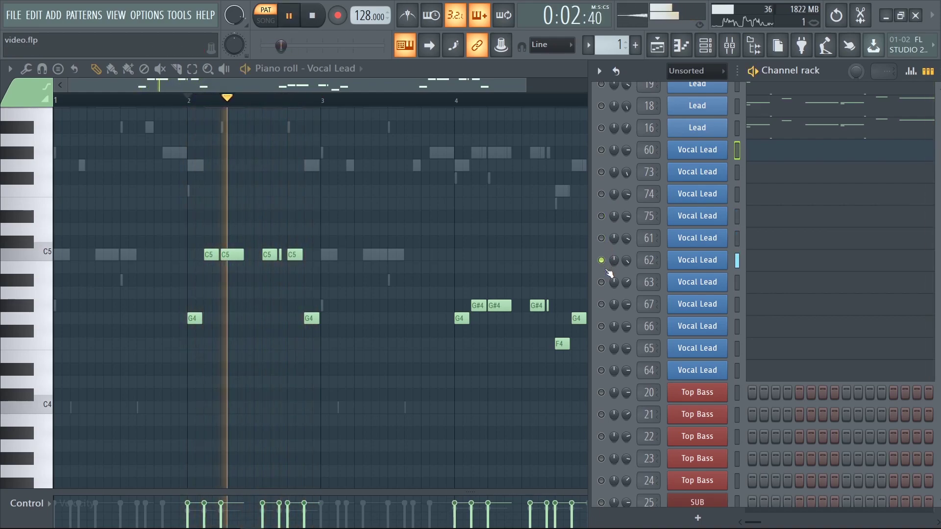
{"action": "right_click", "coordinate": [602, 305]}
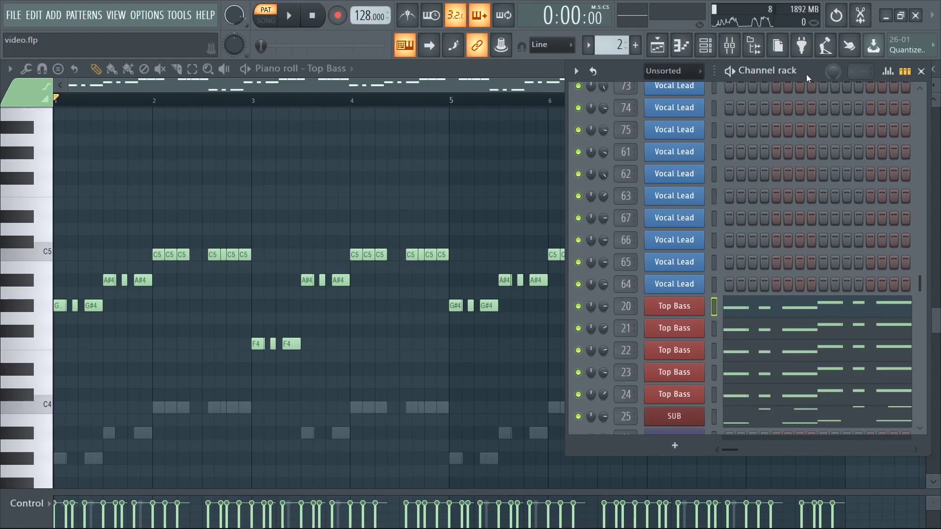
Shorten the channel rack and audition Top Bass channels 23 and 22, then Extra Bass 43.
{"action": "scroll", "coordinate": [834, 234], "scroll_direction": "down", "scroll_amount": 3}
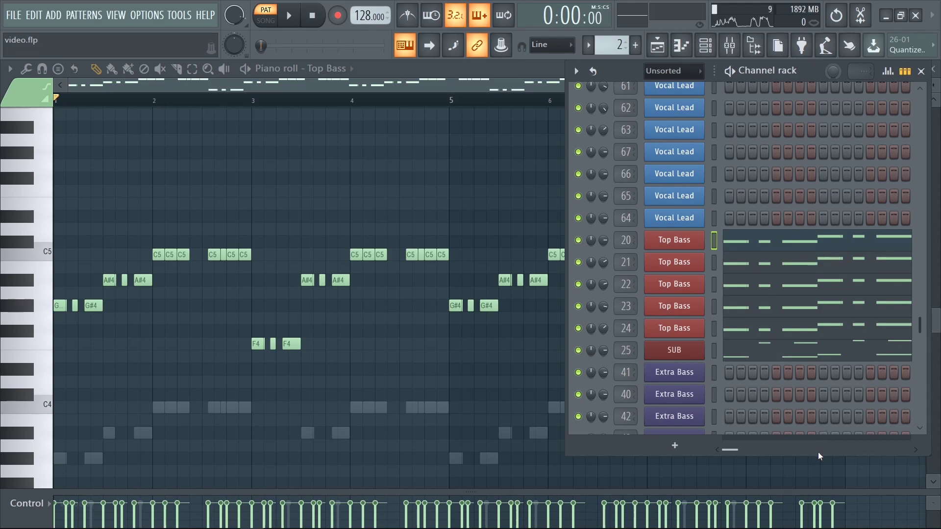
{"action": "left_click_drag", "start_coordinate": [819, 430], "coordinate": [819, 360]}
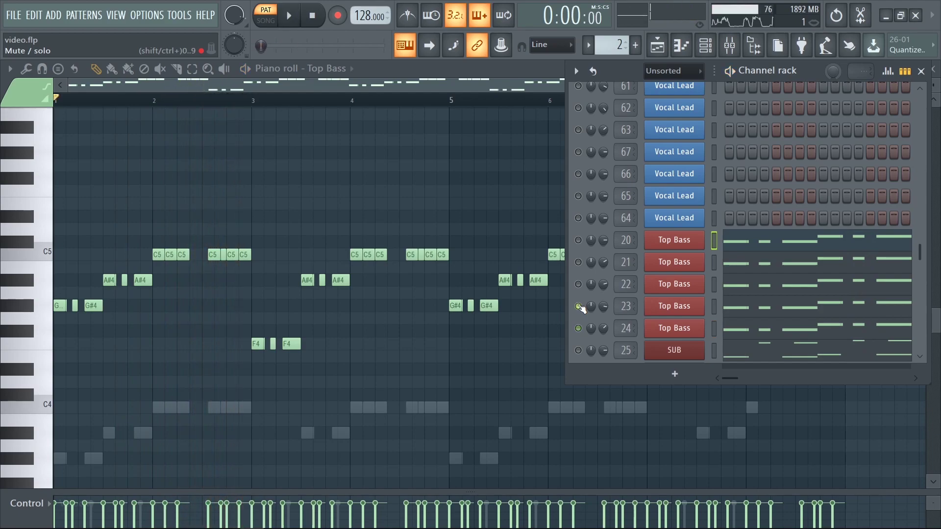
{"action": "left_click", "coordinate": [579, 306], "text": "ctrl"}
{"action": "key", "text": "space"}
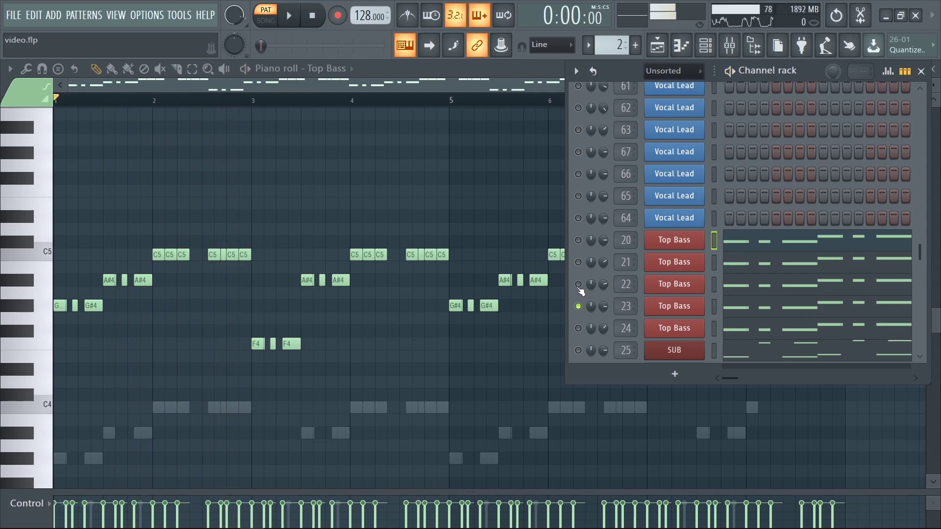
{"action": "left_click", "coordinate": [578, 285], "text": "ctrl"}
{"action": "key", "text": "space"}
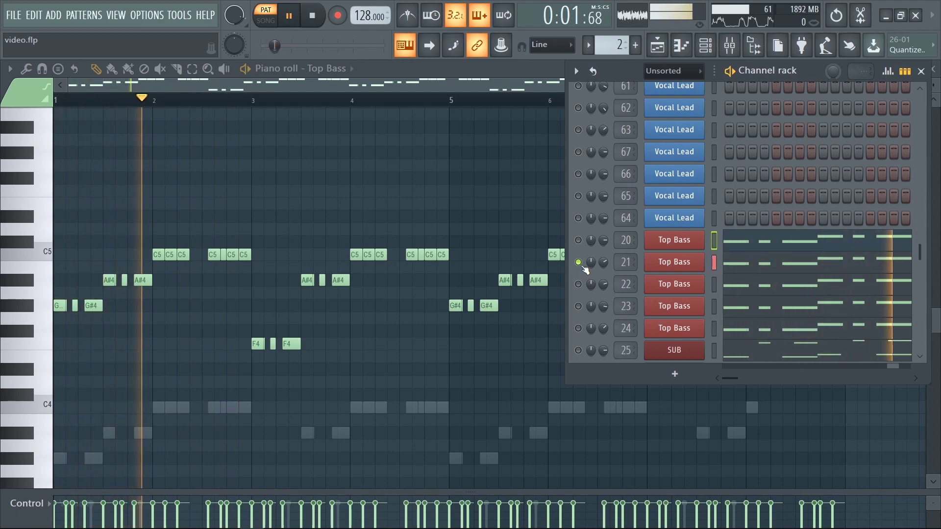
{"action": "key", "text": "space"}
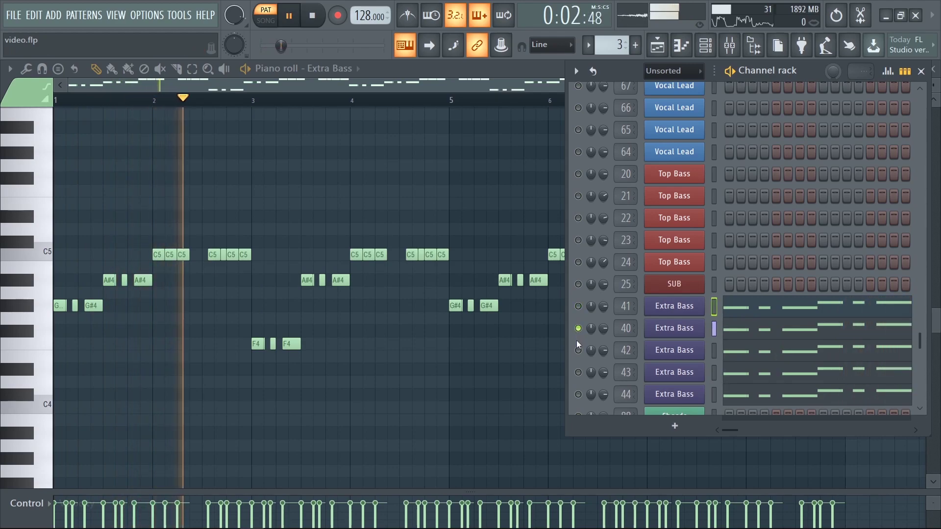
{"action": "right_click", "coordinate": [578, 373]}
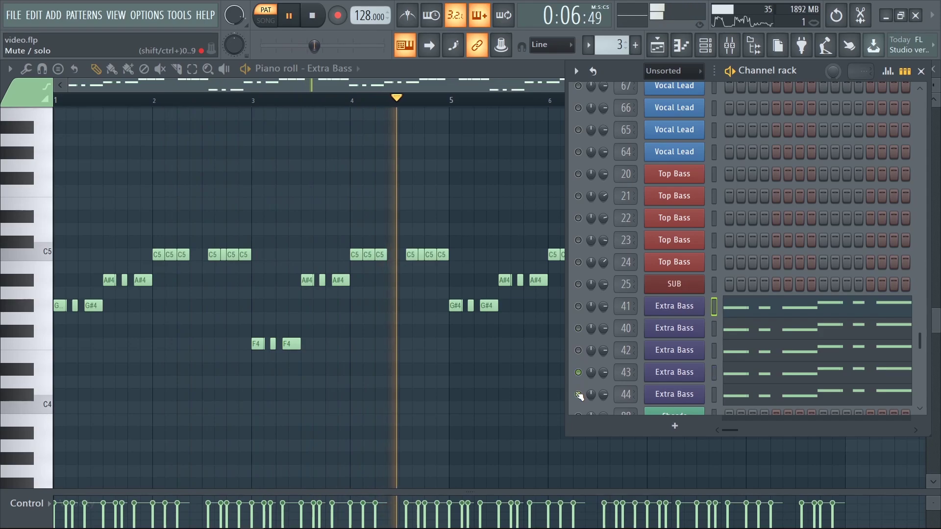
{"action": "key", "text": "space"}
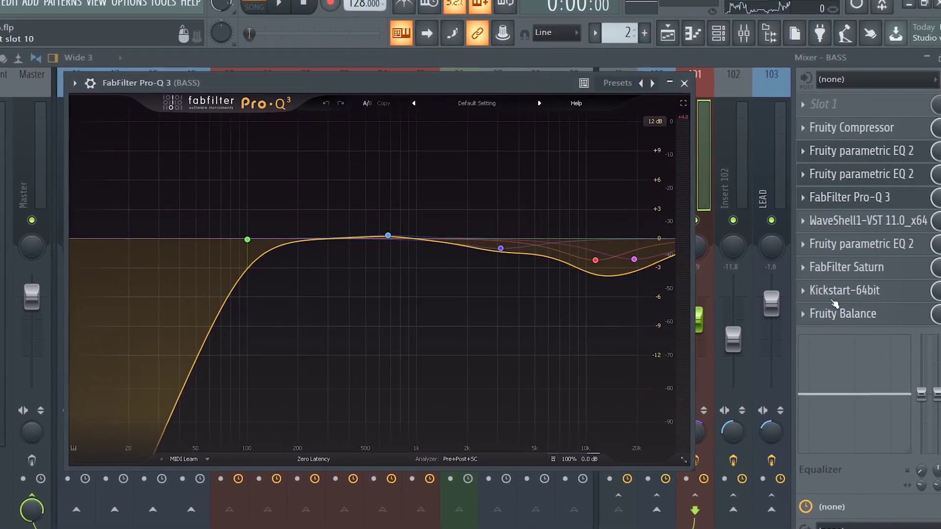
Show the BASS insert's FabFilter Saturn centred on screen, then its Renaissance Bass plugin.
{"action": "left_click", "coordinate": [829, 268]}
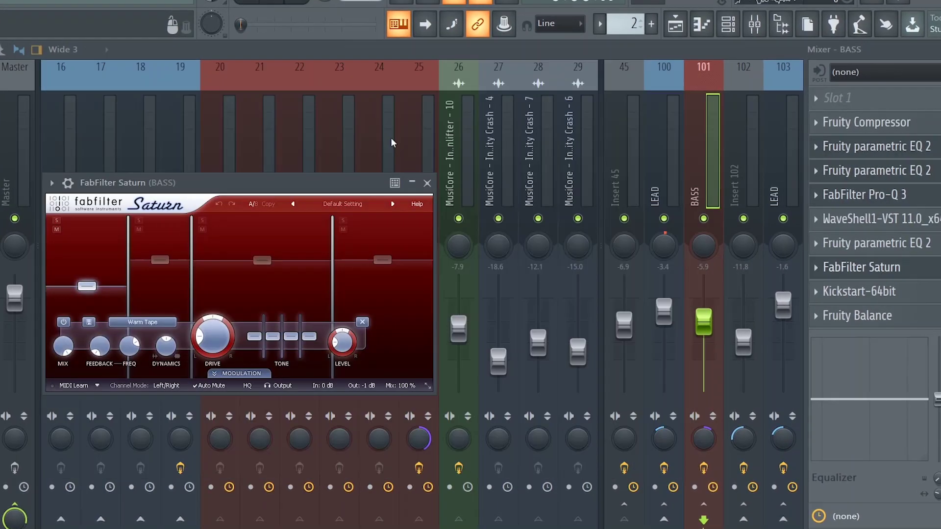
{"action": "left_click_drag", "start_coordinate": [275, 182], "coordinate": [484, 127]}
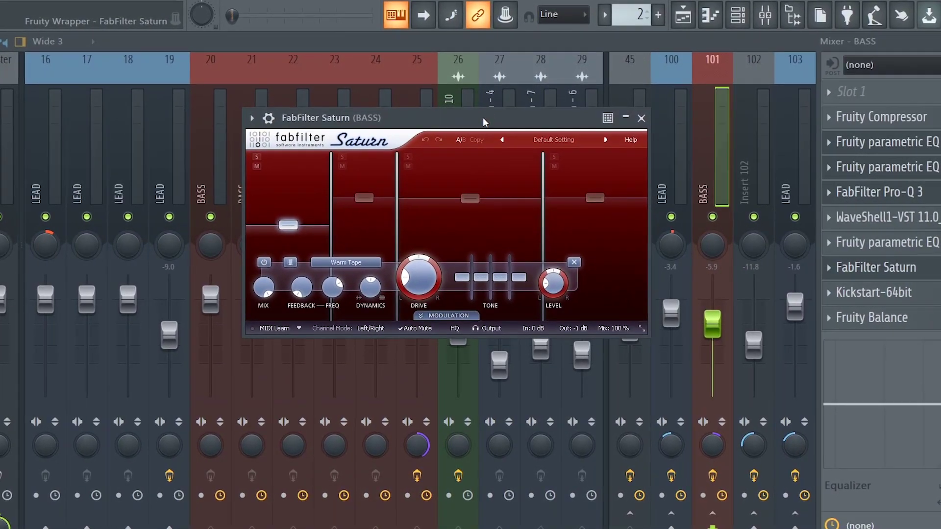
{"action": "left_click", "coordinate": [877, 217]}
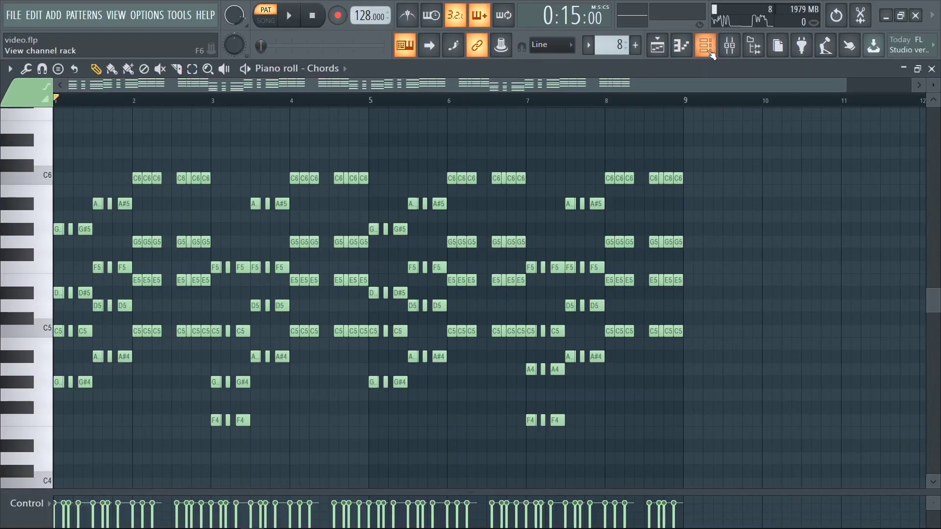
Play the Chords pattern, soloing the first then second Chords channel, then unsolo.
{"action": "left_click", "coordinate": [706, 45]}
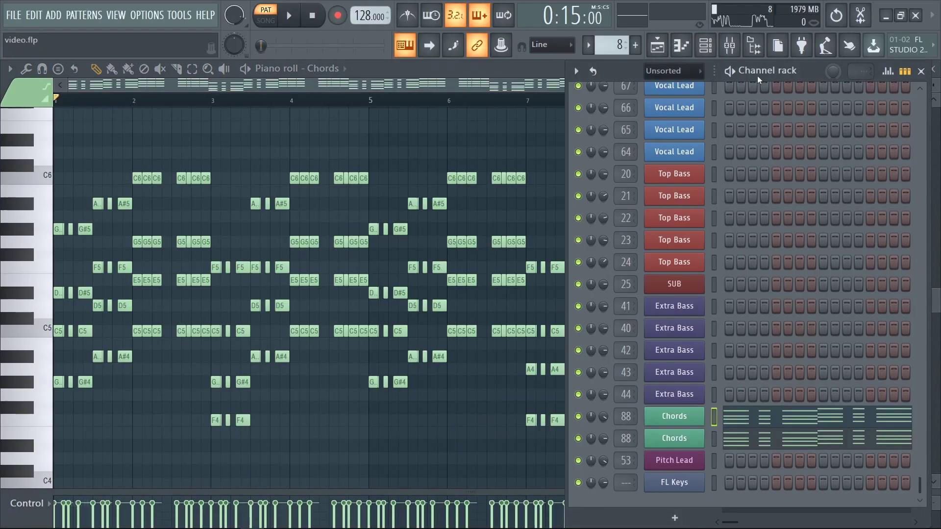
{"action": "left_click_drag", "start_coordinate": [759, 79], "coordinate": [767, 78]}
{"action": "right_click", "coordinate": [588, 417]}
{"action": "key", "text": "space"}
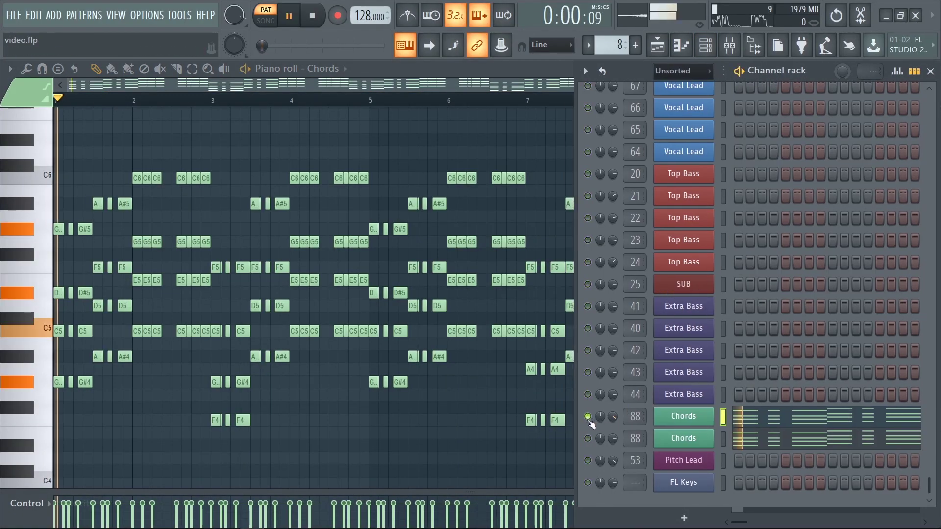
{"action": "right_click", "coordinate": [588, 439]}
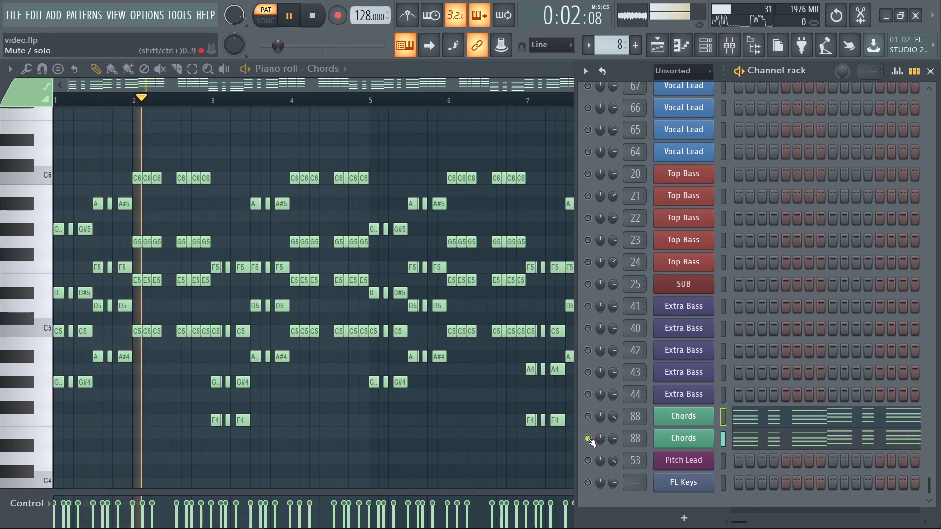
{"action": "right_click", "coordinate": [588, 439]}
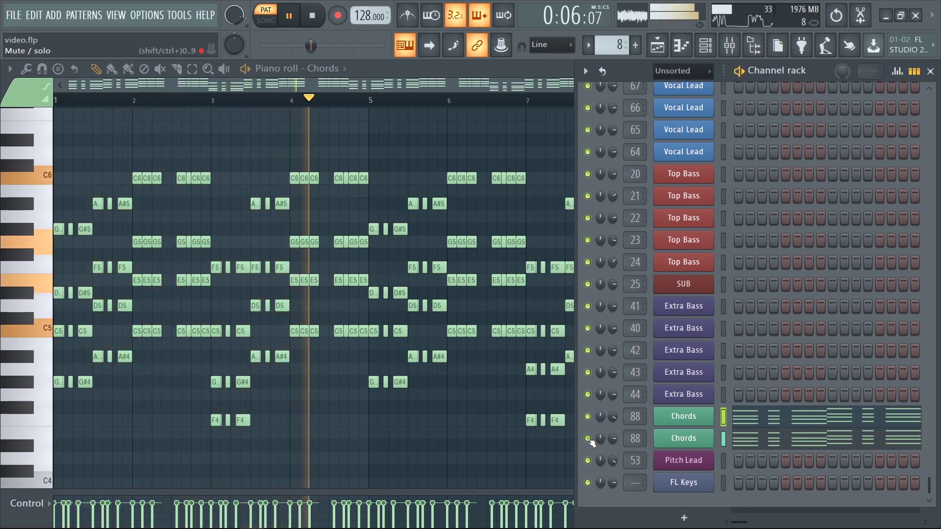
Create a channel pitch automation clip for the Pitch Lead's Sylenth1 and view it in the playlist.
{"action": "key", "text": "space"}
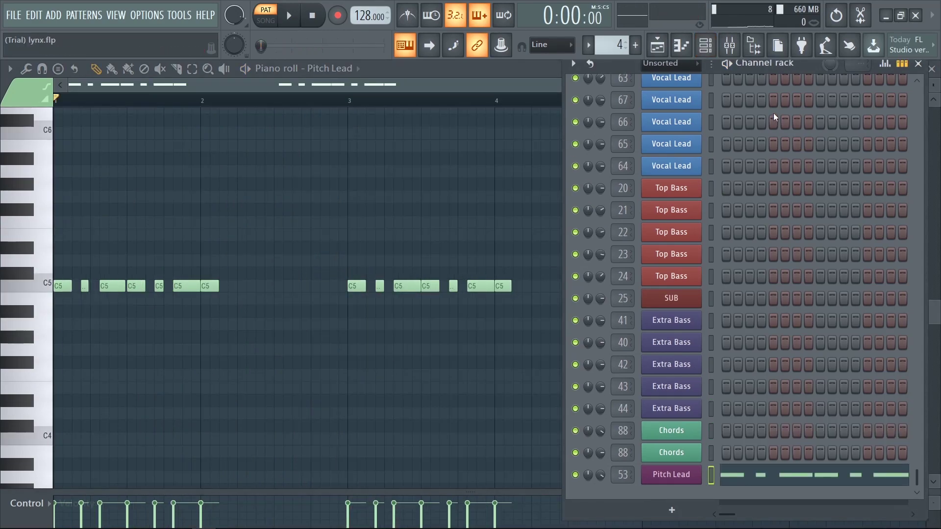
{"action": "left_click_drag", "start_coordinate": [810, 70], "coordinate": [810, 68]}
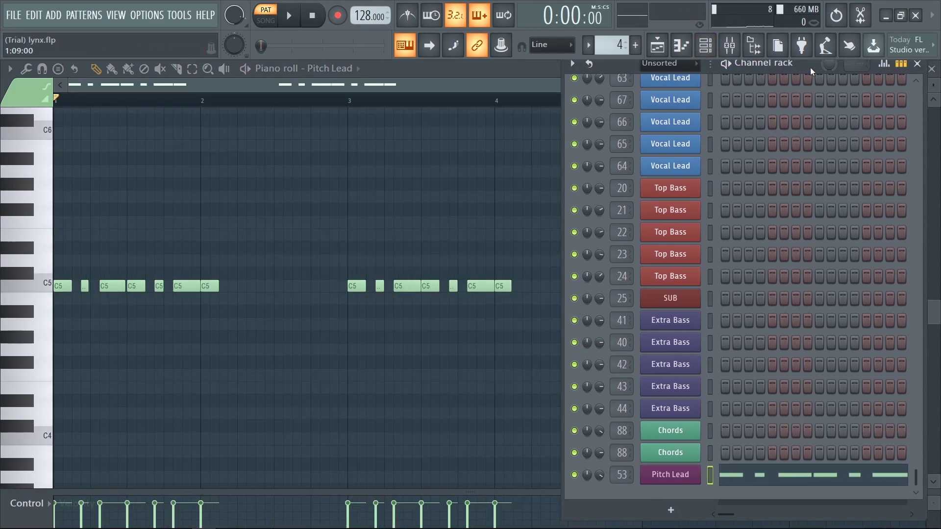
{"action": "left_click", "coordinate": [659, 482]}
{"action": "right_click", "coordinate": [524, 153]}
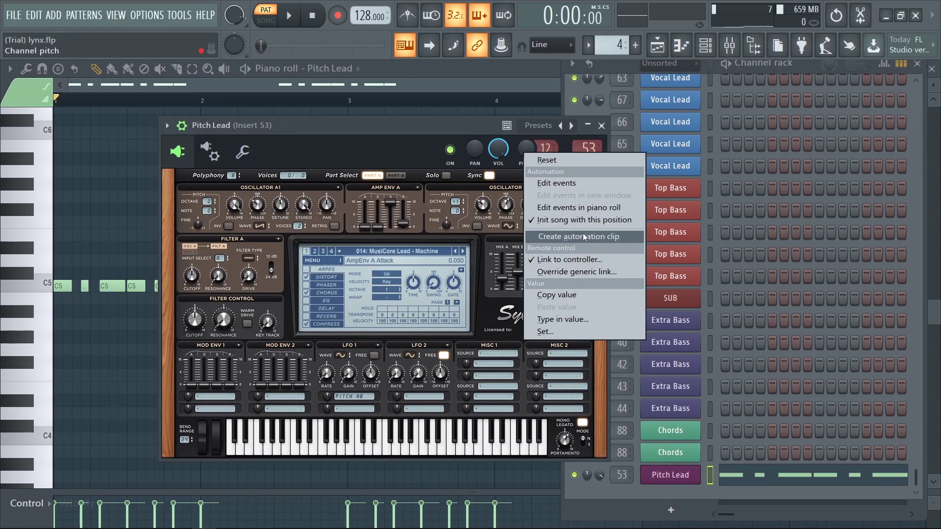
{"action": "left_click", "coordinate": [599, 125]}
{"action": "left_click", "coordinate": [657, 46]}
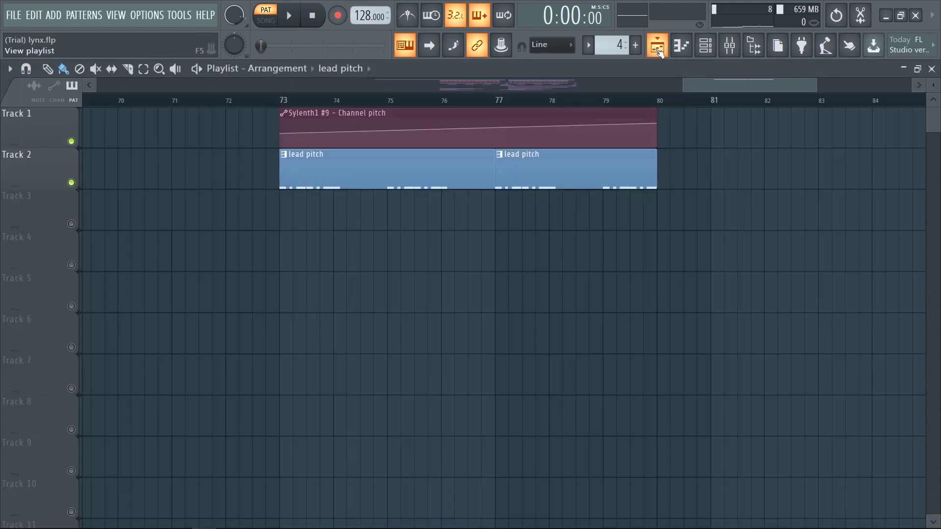
{"action": "key", "text": "space"}
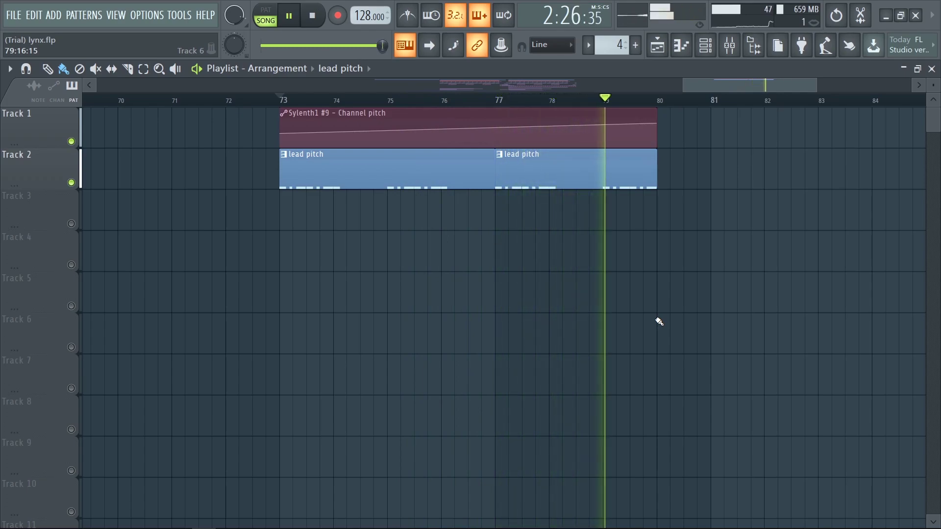
{"action": "key", "text": "space"}
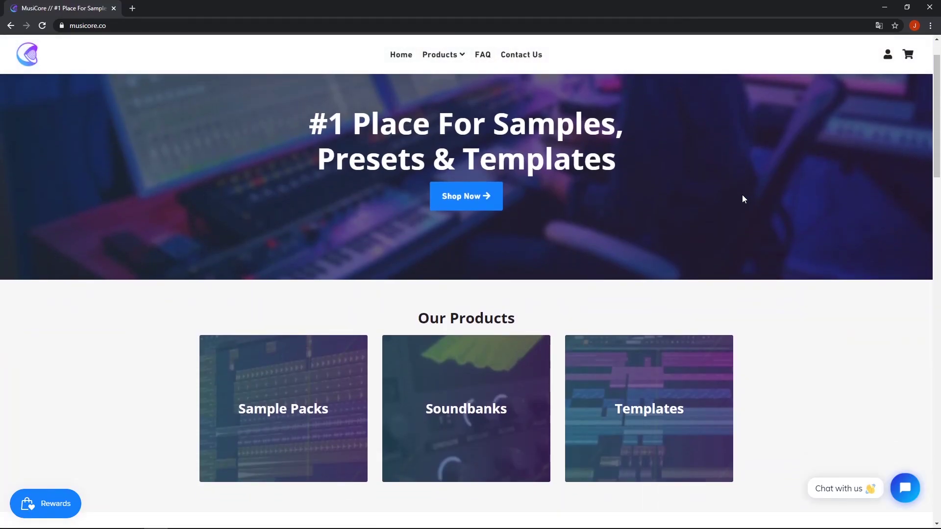
Scroll down the MusiCore pages to the Elevation pack's Listen previews.
{"action": "scroll", "coordinate": [742, 199], "scroll_direction": "down", "scroll_amount": 1}
{"action": "scroll", "coordinate": [742, 199], "scroll_direction": "down", "scroll_amount": 10}
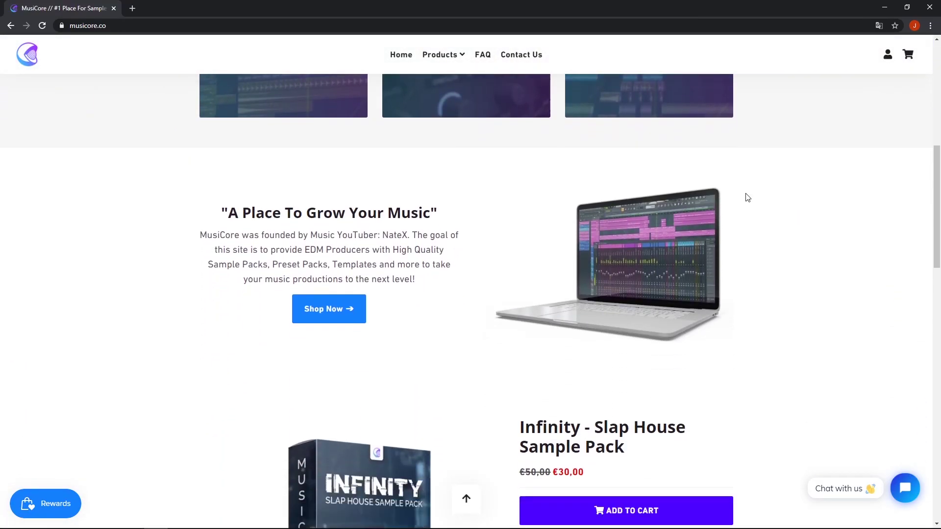
{"action": "scroll", "coordinate": [748, 197], "scroll_direction": "down", "scroll_amount": 10}
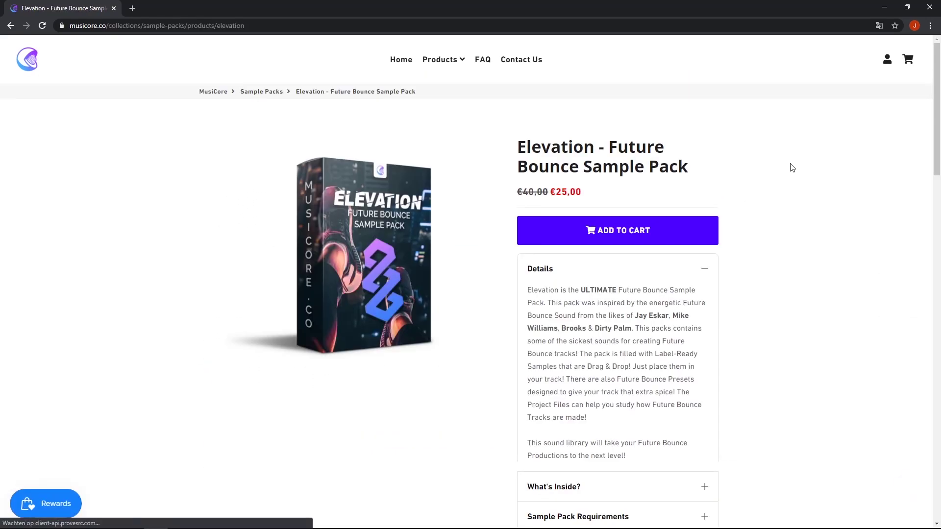
{"action": "scroll", "coordinate": [796, 172], "scroll_direction": "down", "scroll_amount": 1}
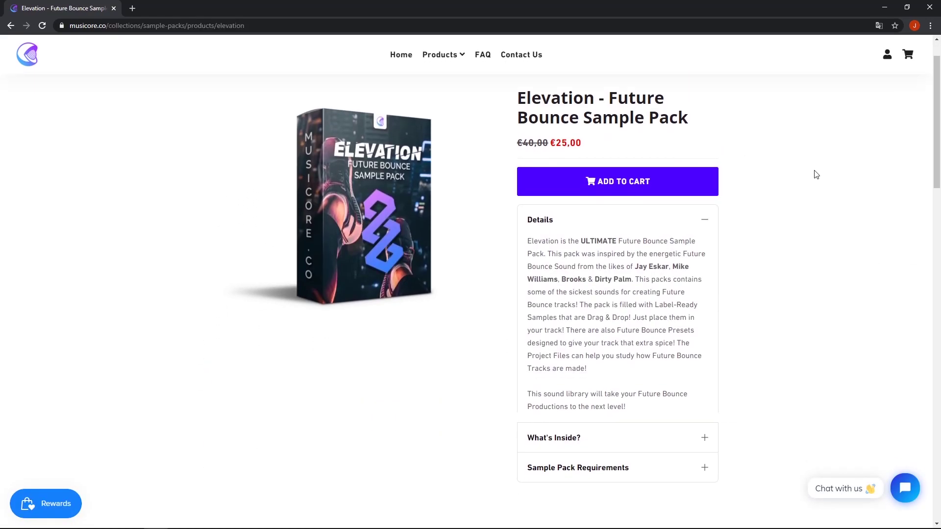
{"action": "scroll", "coordinate": [816, 174], "scroll_direction": "down", "scroll_amount": 8}
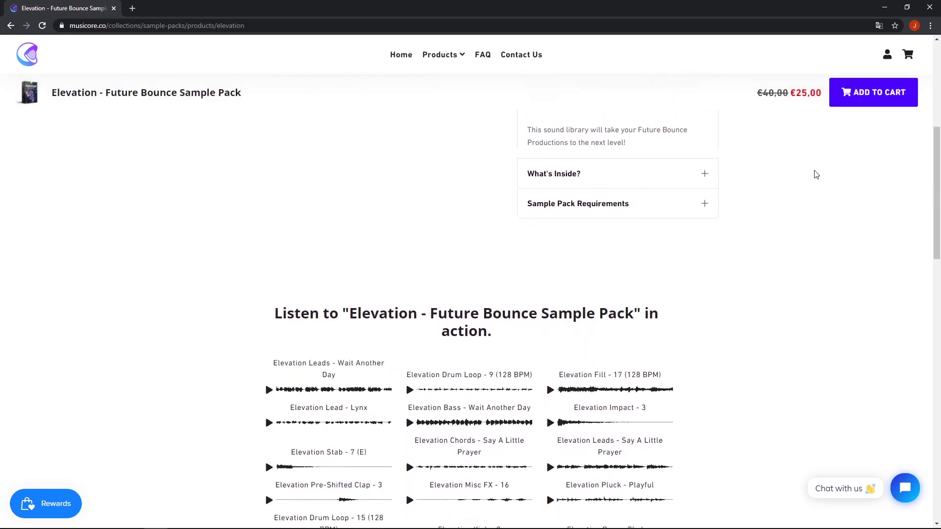
{"action": "scroll", "coordinate": [816, 174], "scroll_direction": "down", "scroll_amount": 11}
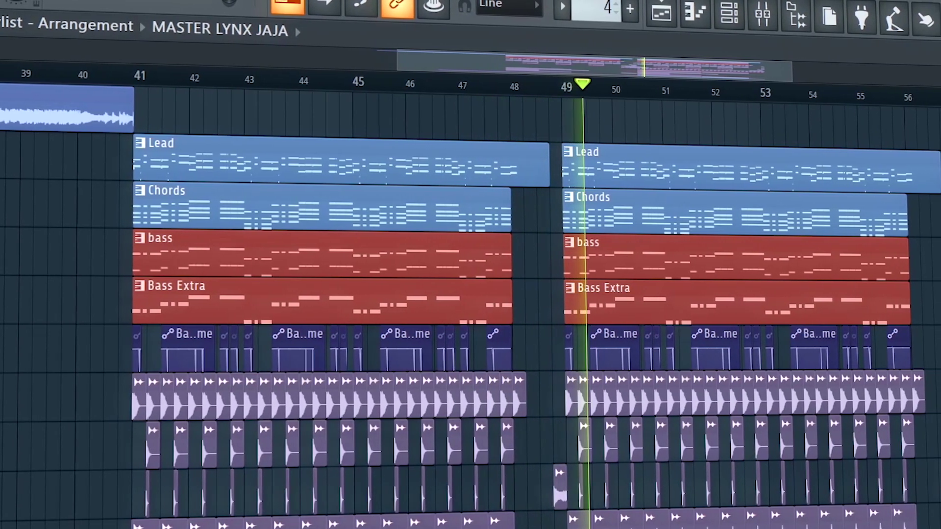
Drag the playlist overview bar to follow the playhead through the arrangement.
{"action": "left_click_drag", "start_coordinate": [759, 66], "coordinate": [770, 63]}
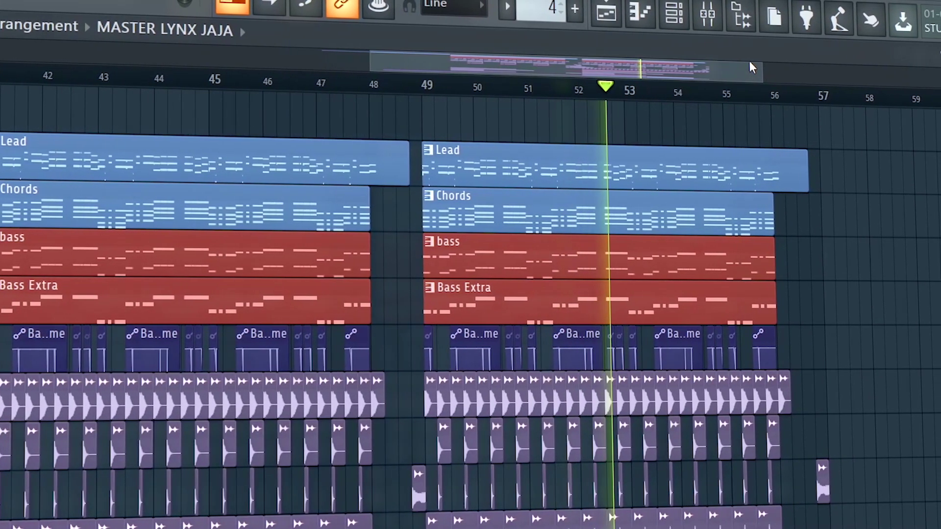